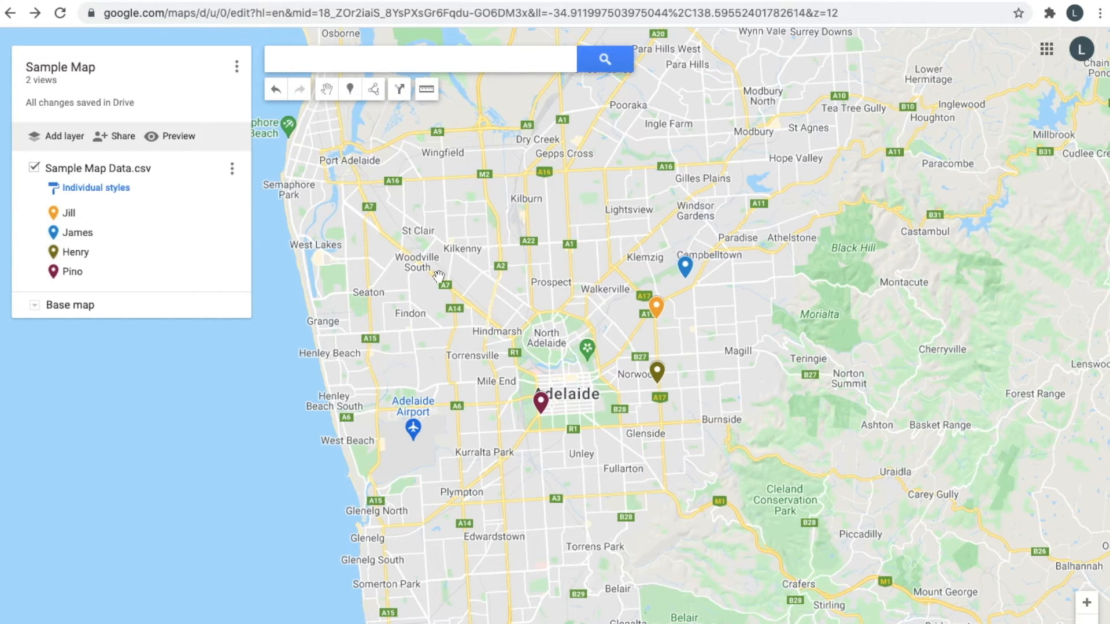
pyautogui.moveTo(439, 277); pyautogui.dragTo(466, 276)
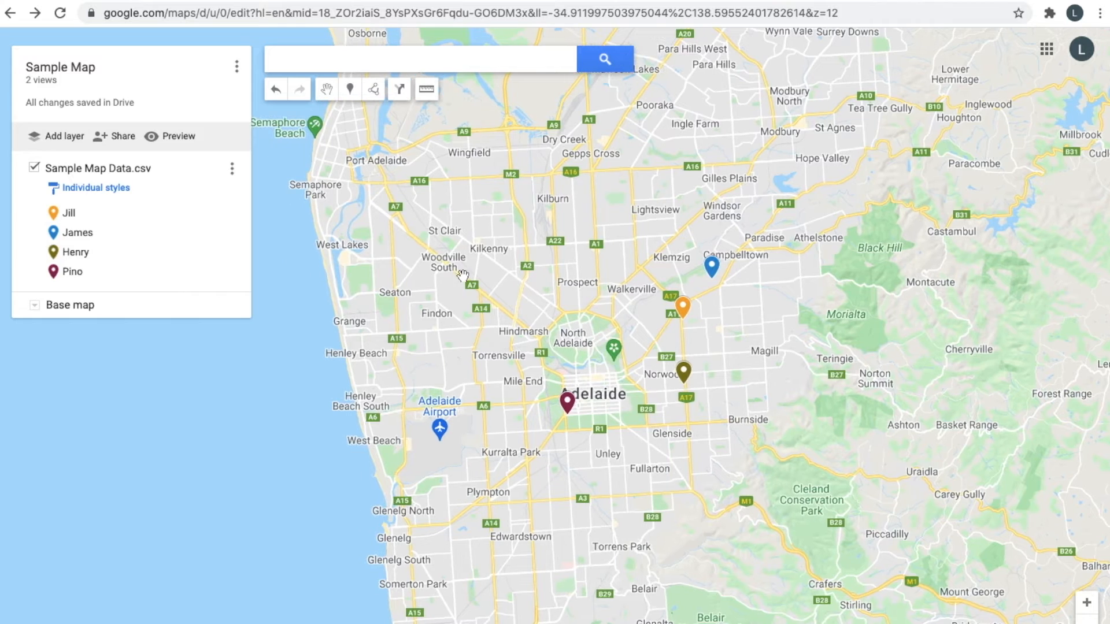
pyautogui.click(236, 66)
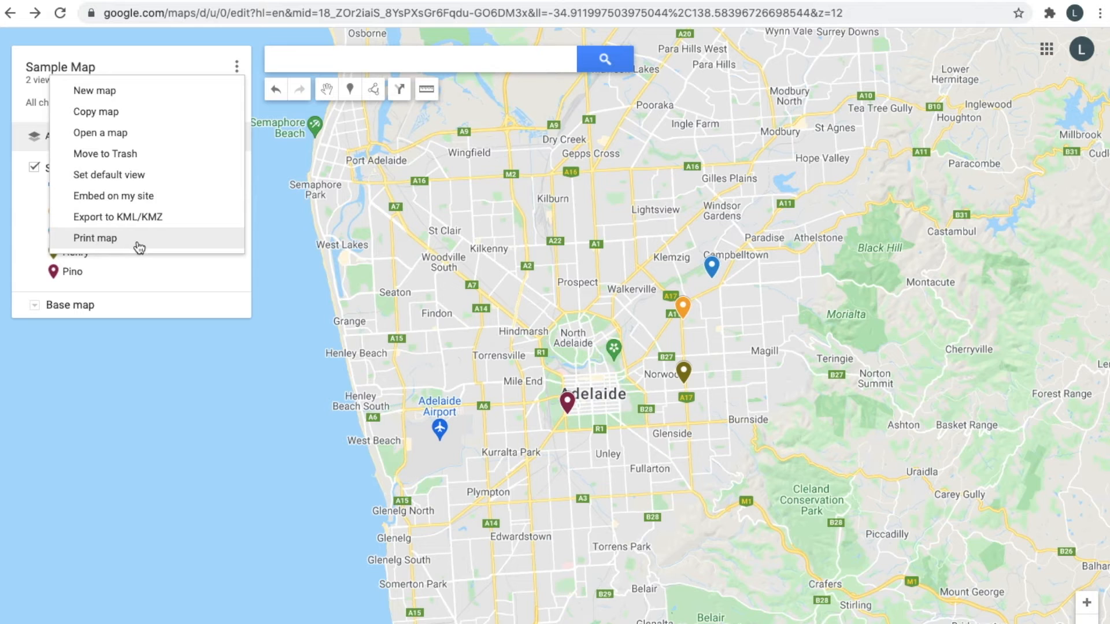
pyautogui.click(552, 341)
pyautogui.moveTo(539, 348); pyautogui.dragTo(531, 282)
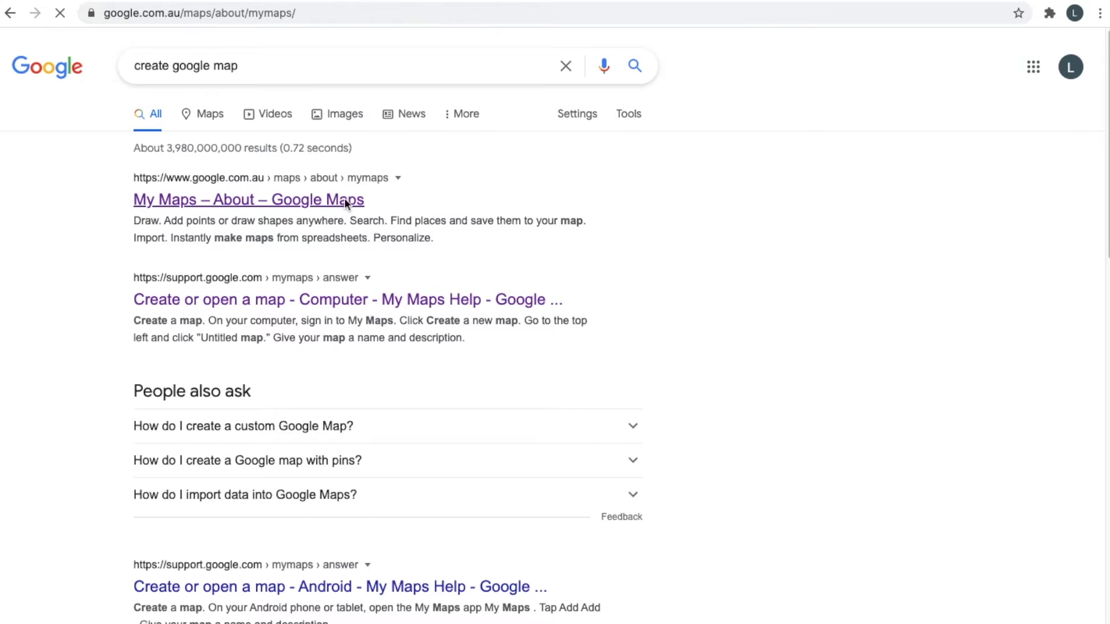
# Step: Look through the My Maps introduction page, from the feature sections to the options for creating or exploring maps
pyautogui.scroll(-5, 327, 307)
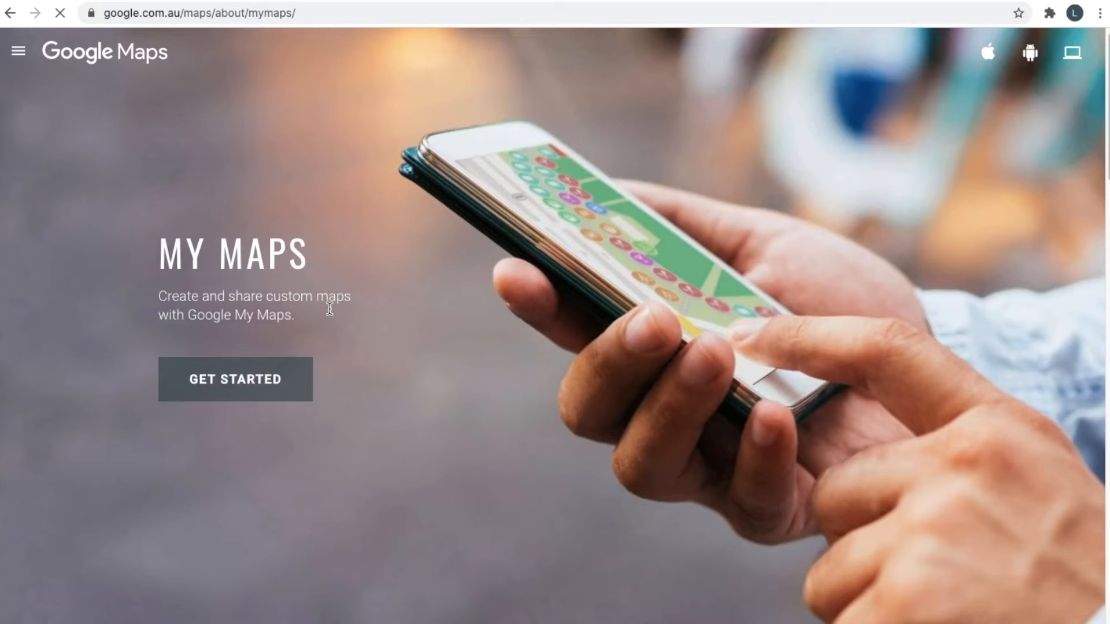
pyautogui.scroll(-10, 330, 310)
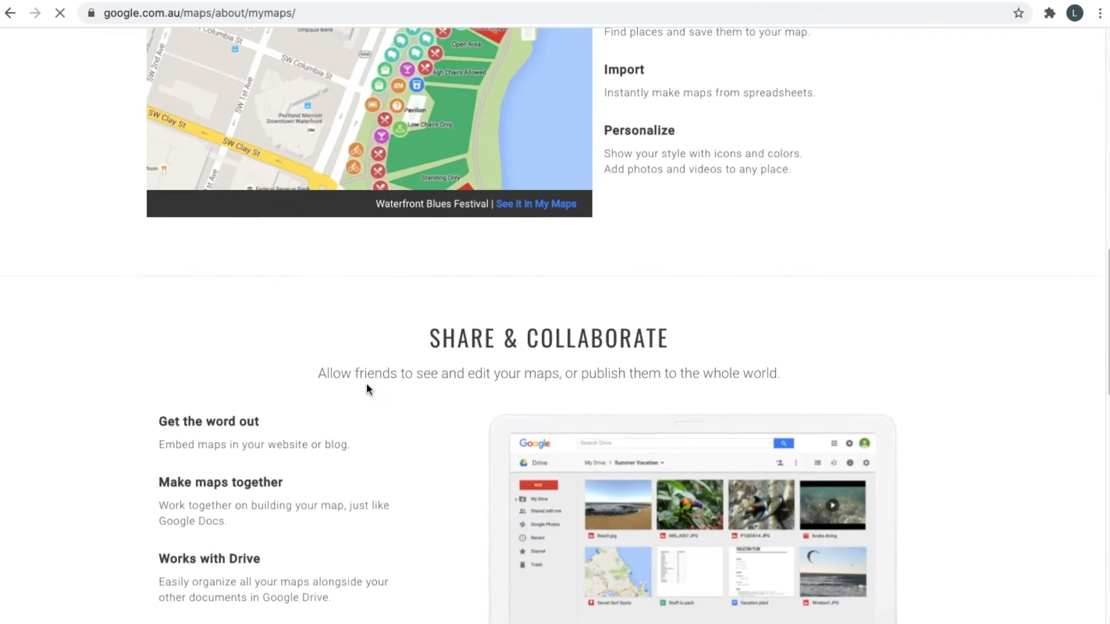
pyautogui.scroll(-3, 401, 189)
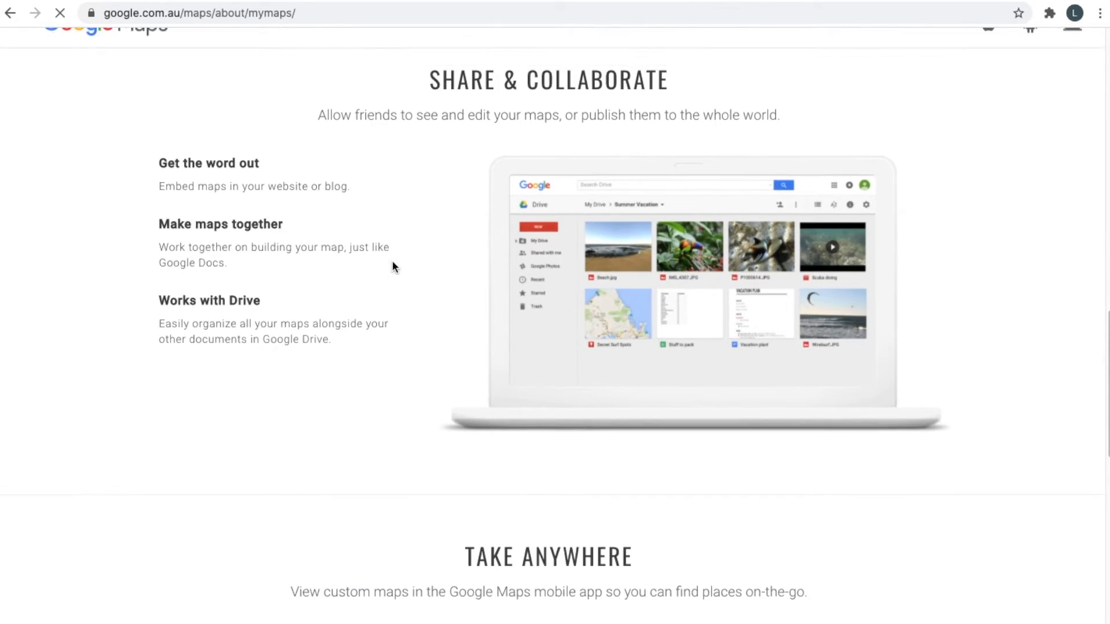
pyautogui.scroll(1, 392, 265)
pyautogui.scroll(-10, 408, 231)
pyautogui.scroll(6, 412, 173)
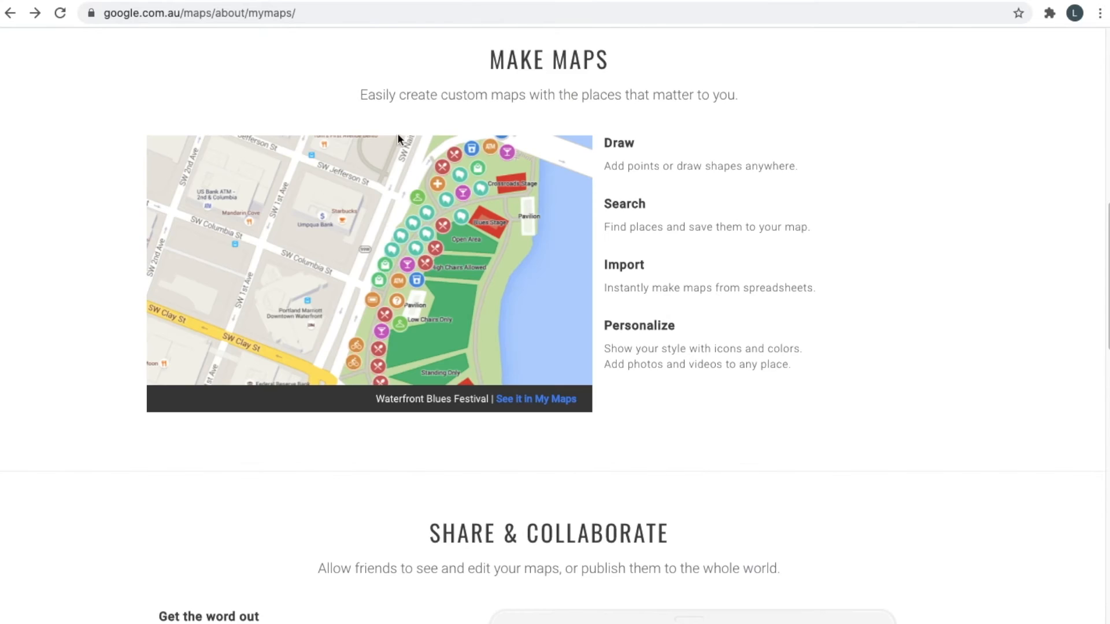
pyautogui.scroll(-15, 366, 223)
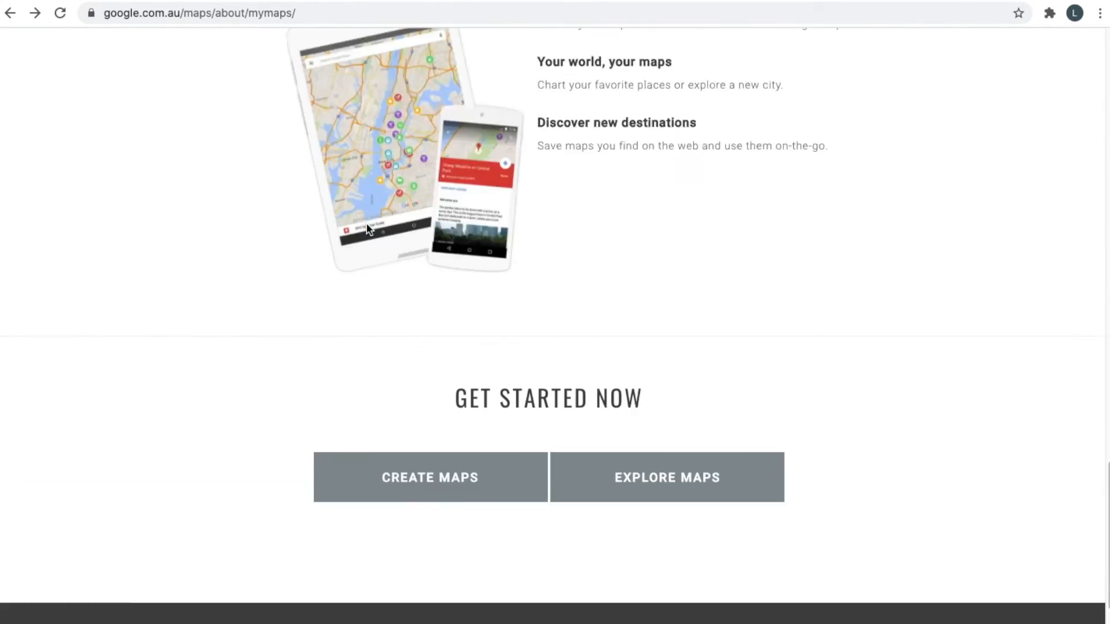
pyautogui.scroll(1, 369, 230)
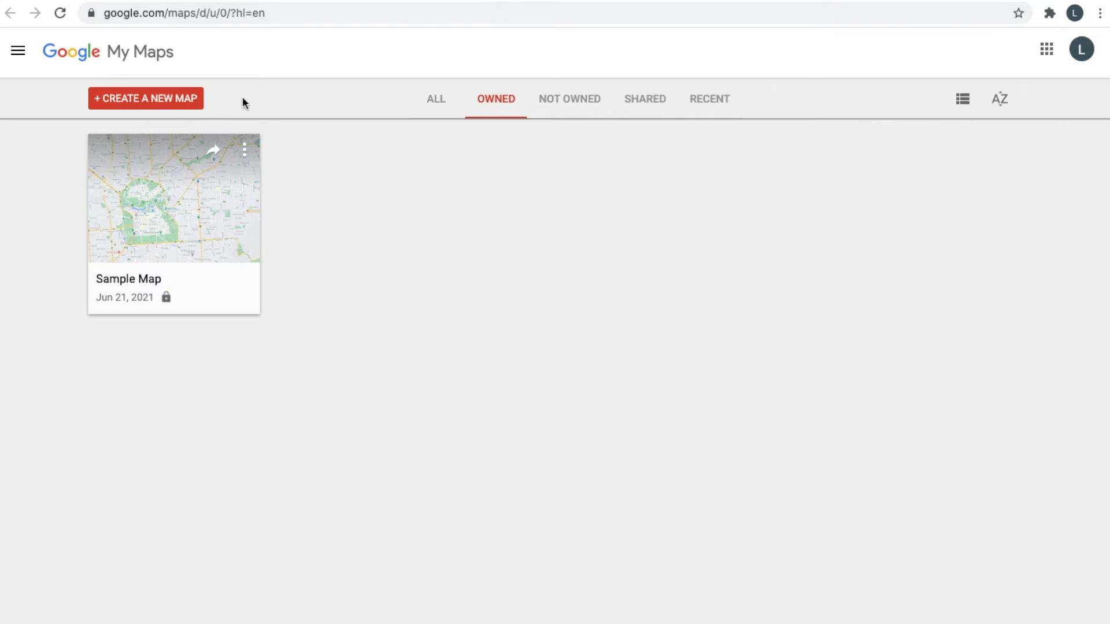
# Step: Create a new map titled "Adelaide People Locations" with the description "Where my friends live."
pyautogui.click(176, 110)
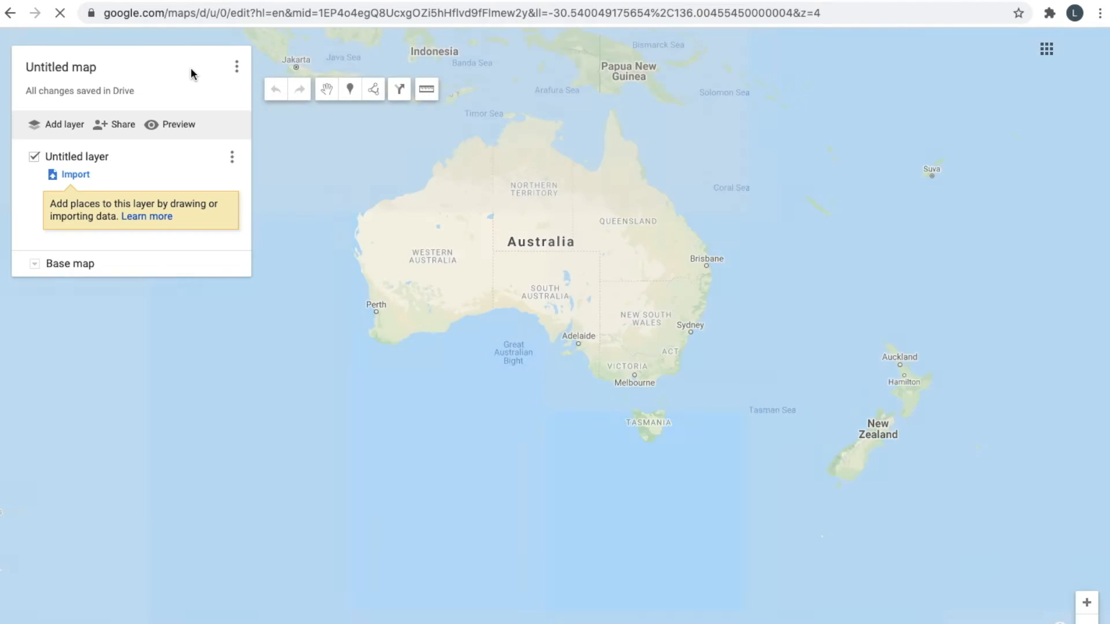
pyautogui.click(65, 67)
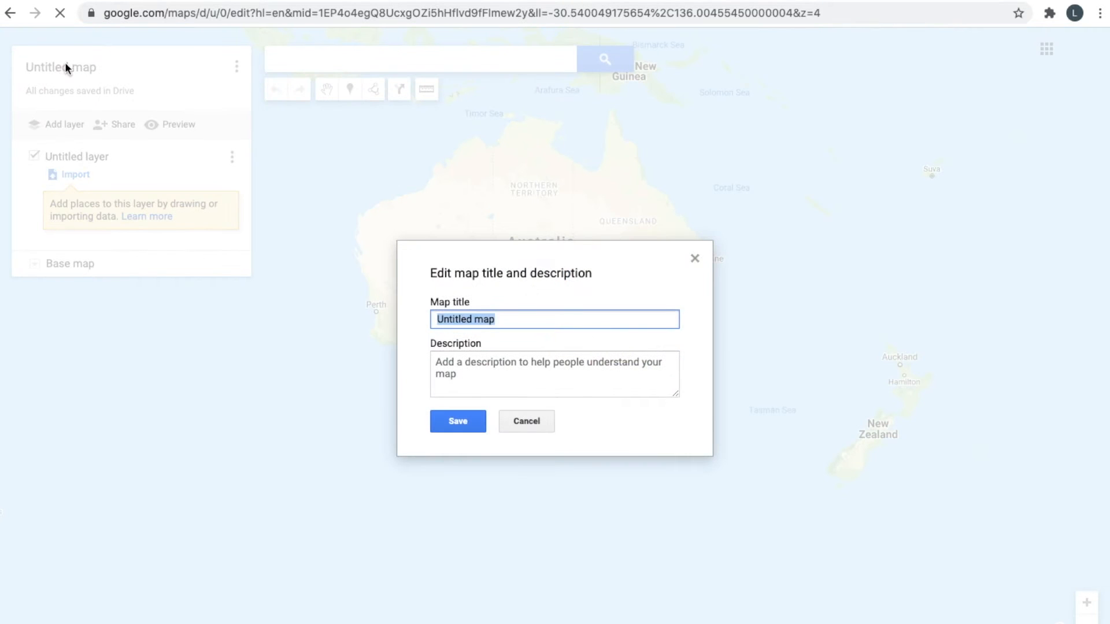
pyautogui.write('Adelaide People Locations')
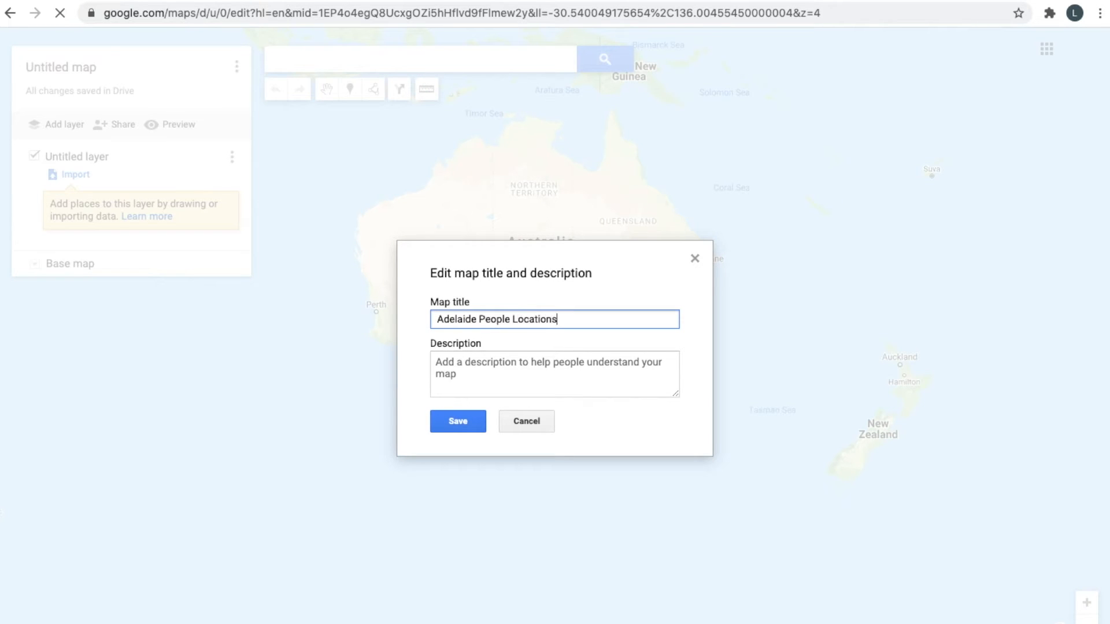
pyautogui.click(580, 373)
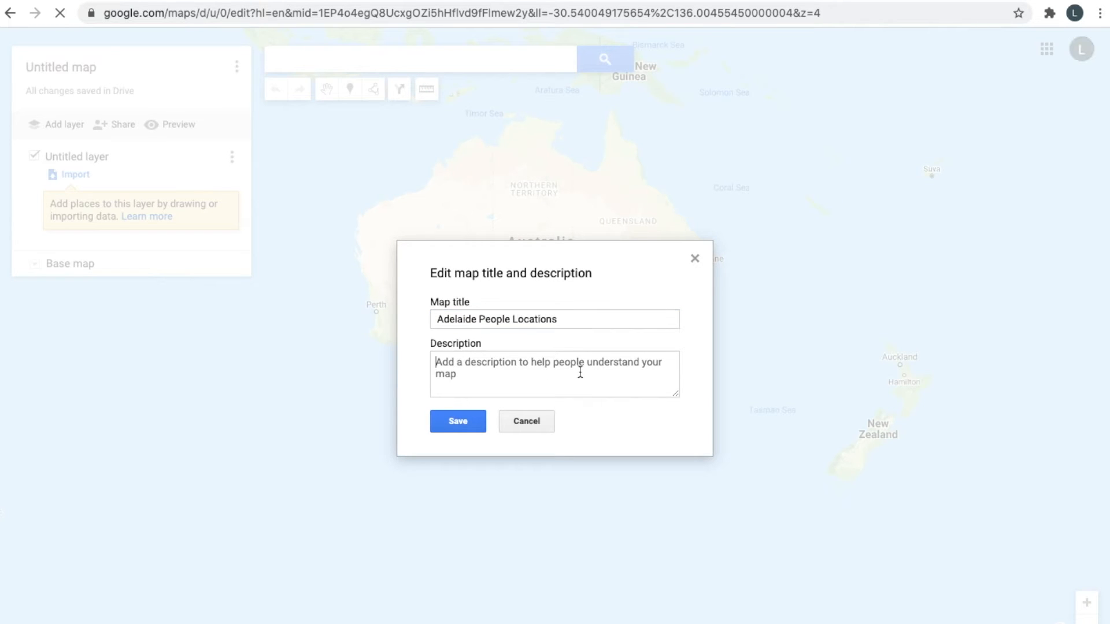
pyautogui.write('Where my friends live.')
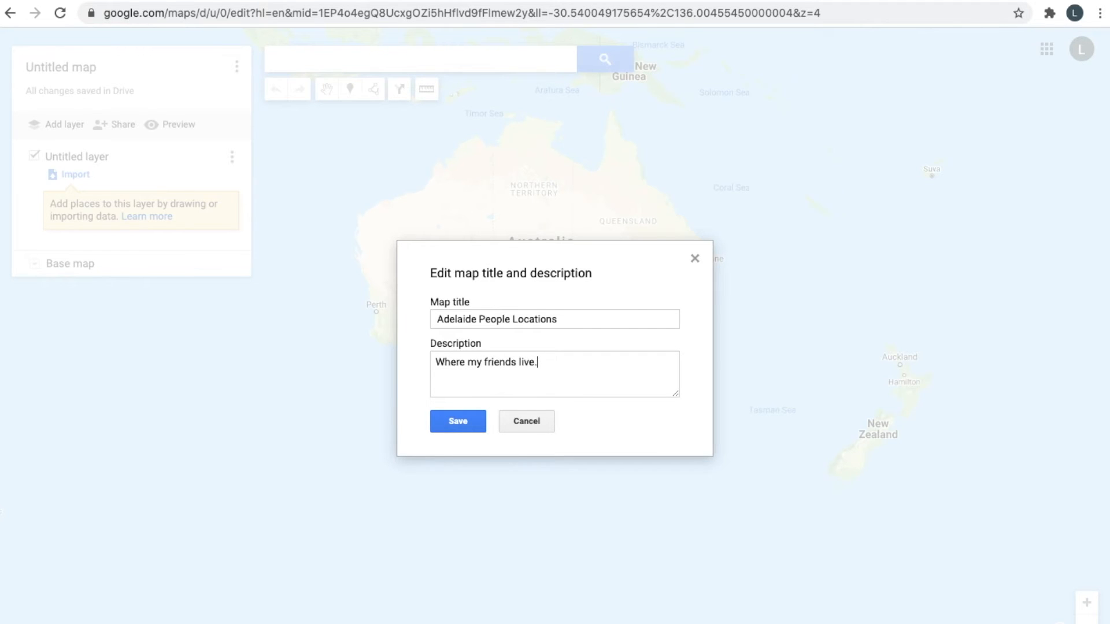
pyautogui.click(463, 422)
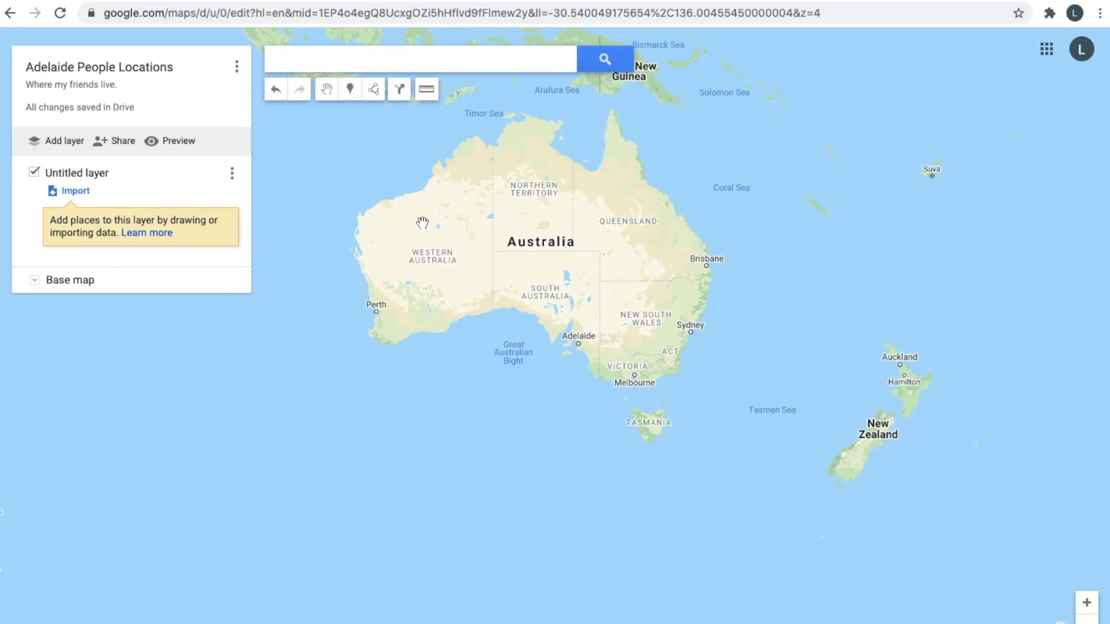
pyautogui.scroll(1, 571, 280)
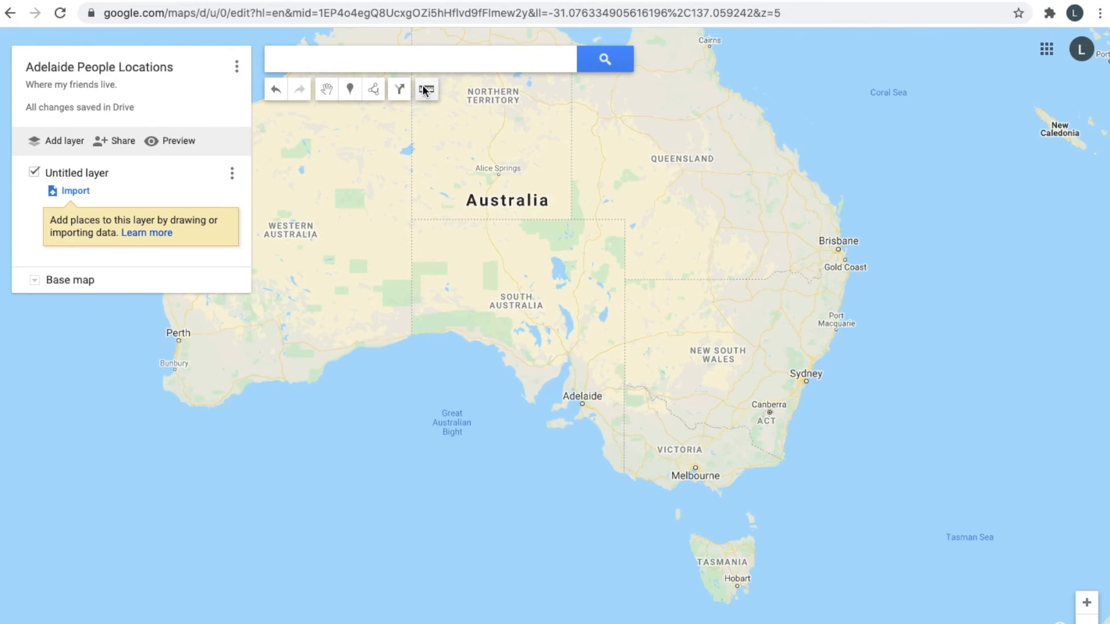
pyautogui.click(509, 290)
pyautogui.click(550, 299)
pyautogui.click(573, 295)
pyautogui.click(554, 232)
pyautogui.press('Escape')
# Step: Import the Sample Map Data file from the Desktop into the untitled layer, previewing its contents before opening it
pyautogui.click(82, 191)
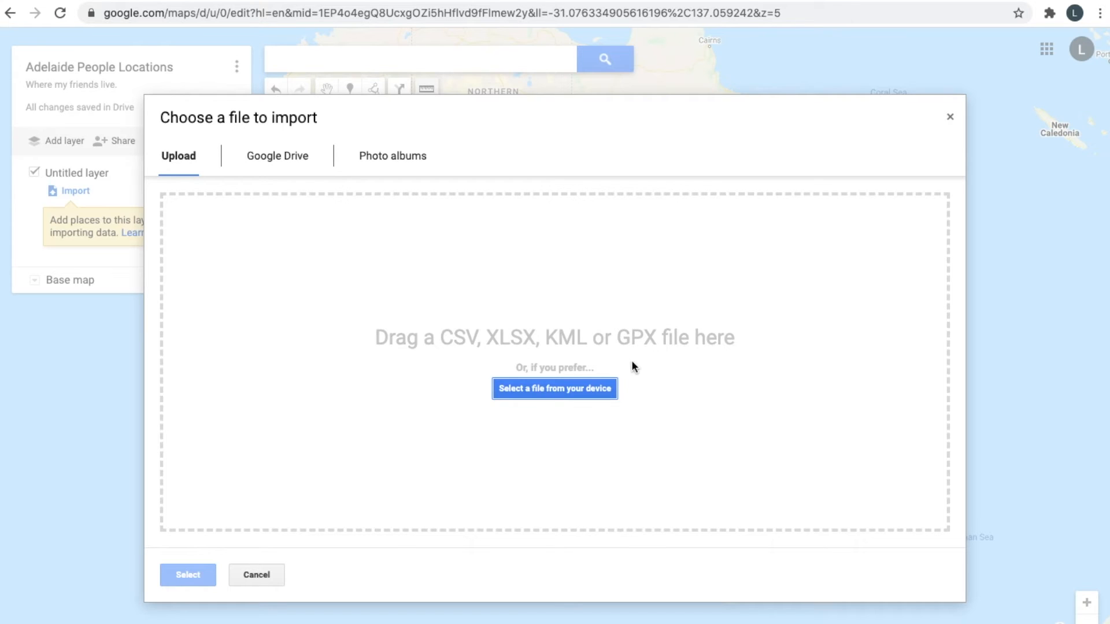
pyautogui.click(613, 388)
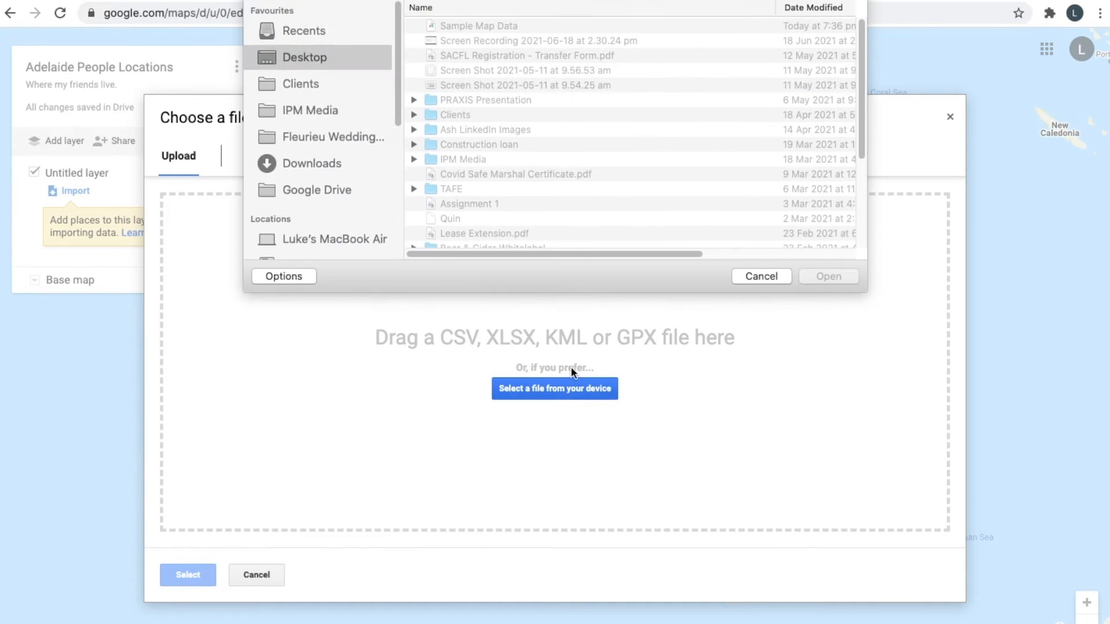
pyautogui.click(501, 26)
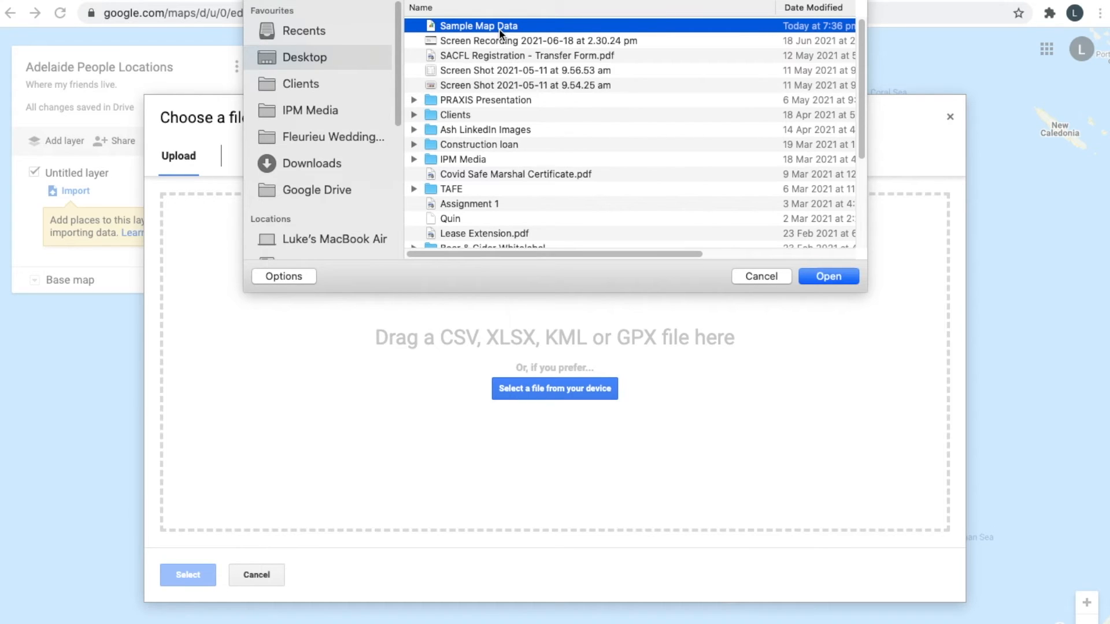
pyautogui.press('space')
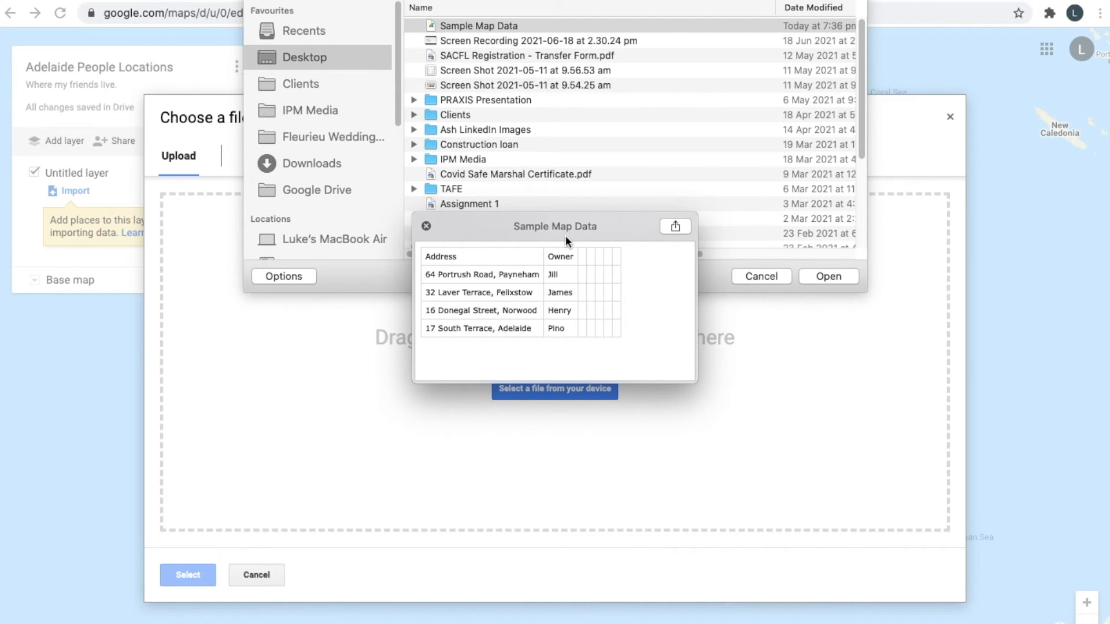
pyautogui.press('space')
pyautogui.click(845, 275)
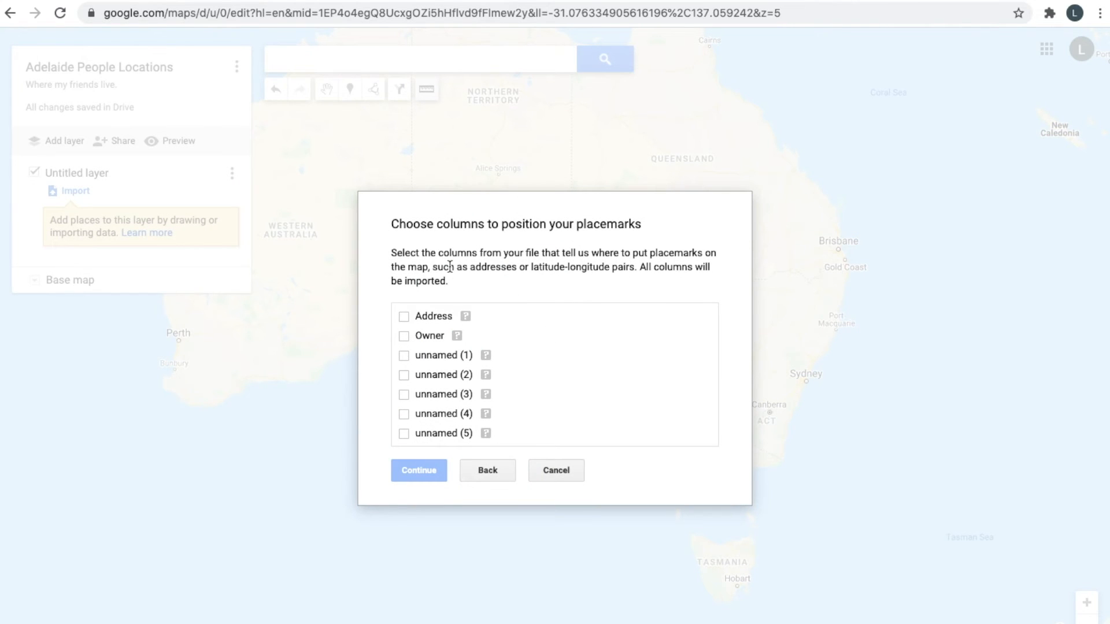
# Step: Position the imported placemarks by the Address column and title the markers with the Owner column
pyautogui.moveTo(399, 229)
pyautogui.mouseDown()
pyautogui.moveTo(528, 226)
pyautogui.moveTo(414, 220)
pyautogui.mouseUp()
pyautogui.click(420, 307)
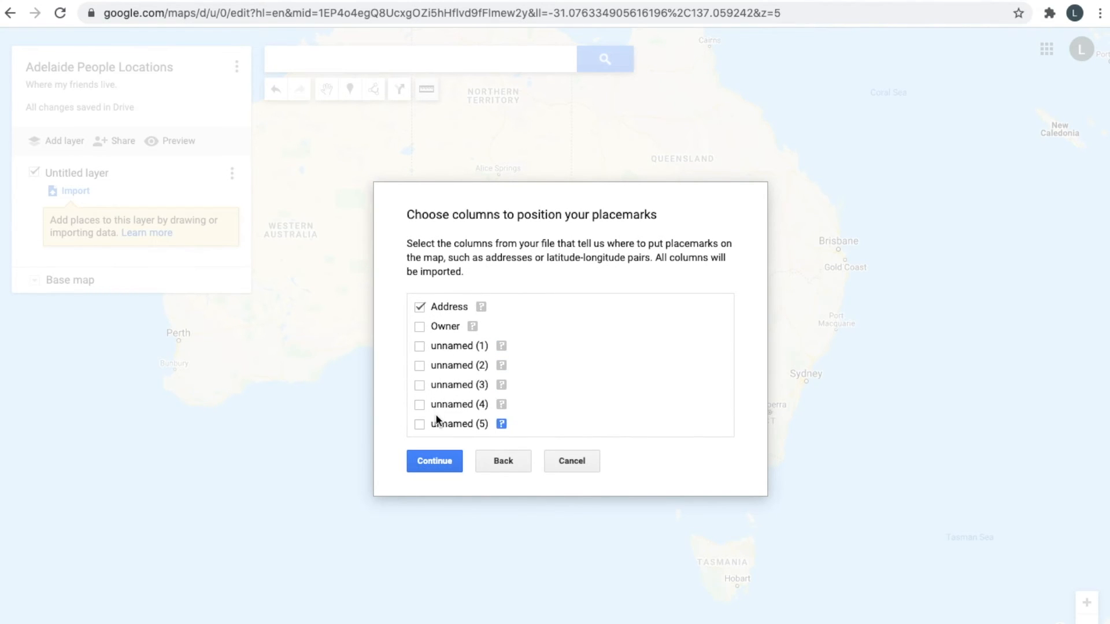
pyautogui.click(426, 461)
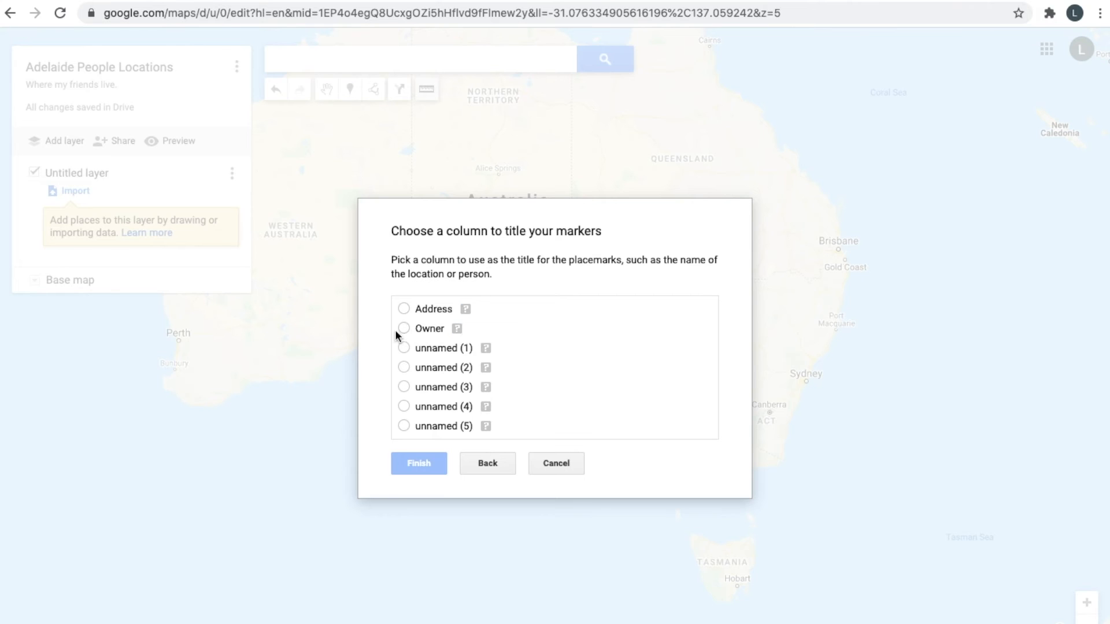
pyautogui.click(411, 327)
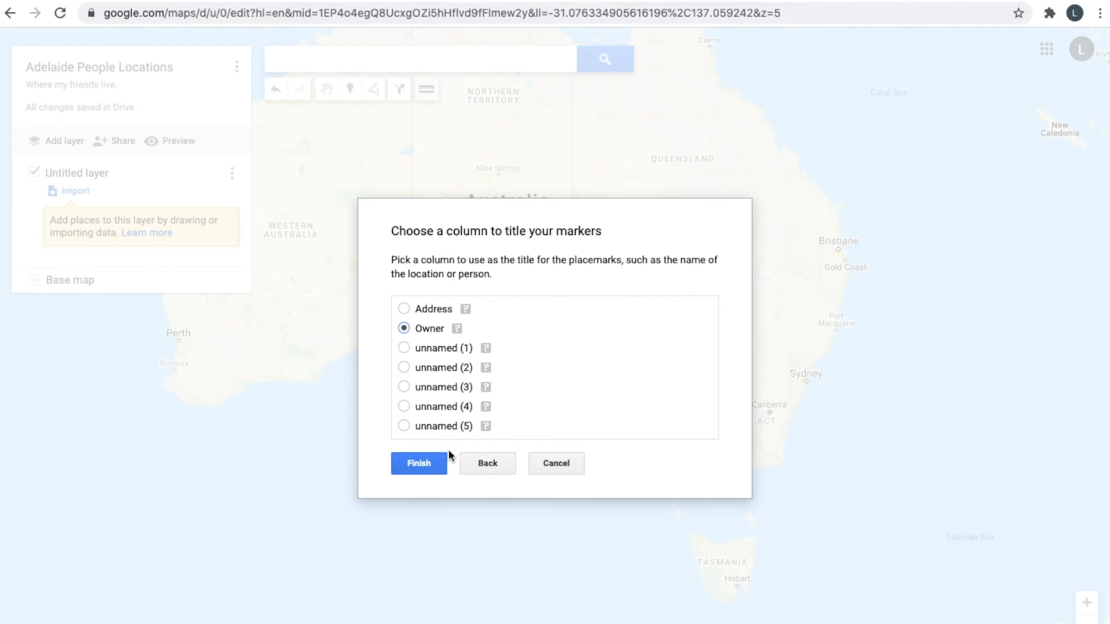
pyautogui.click(430, 464)
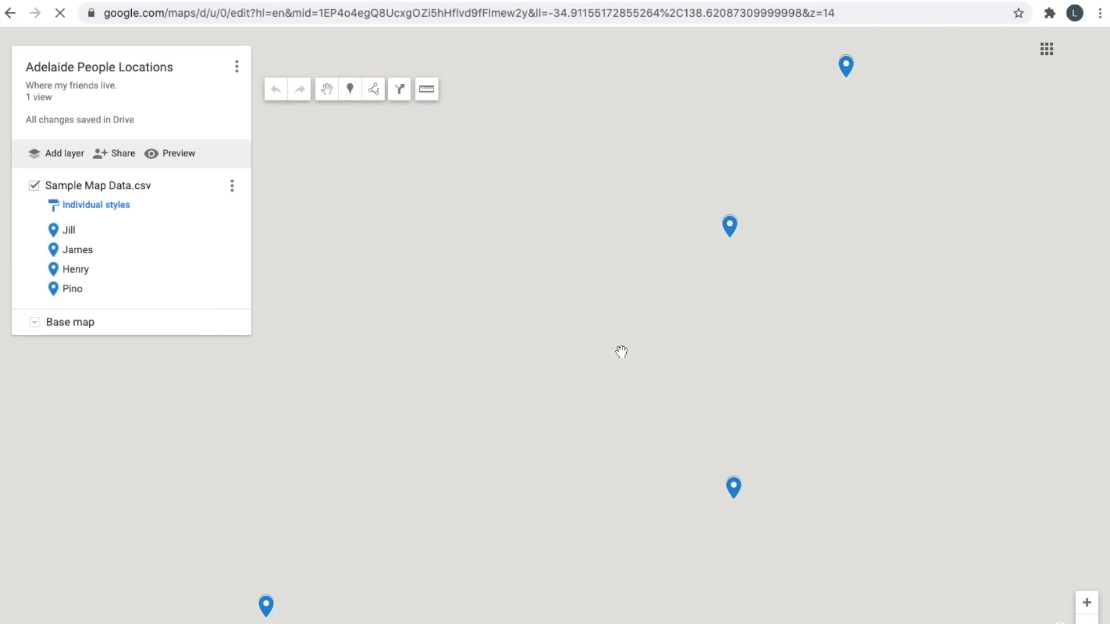
# Step: Restyle the Felixstow marker with an orange colour and the cocktail glass icon
pyautogui.moveTo(644, 349); pyautogui.dragTo(625, 345)
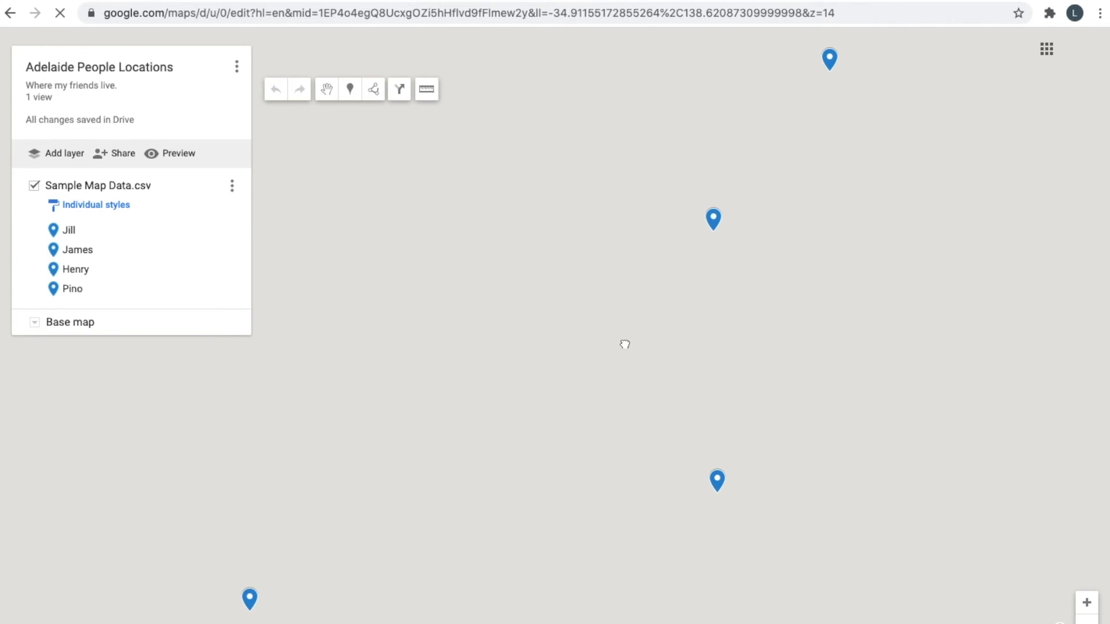
pyautogui.click(1091, 623)
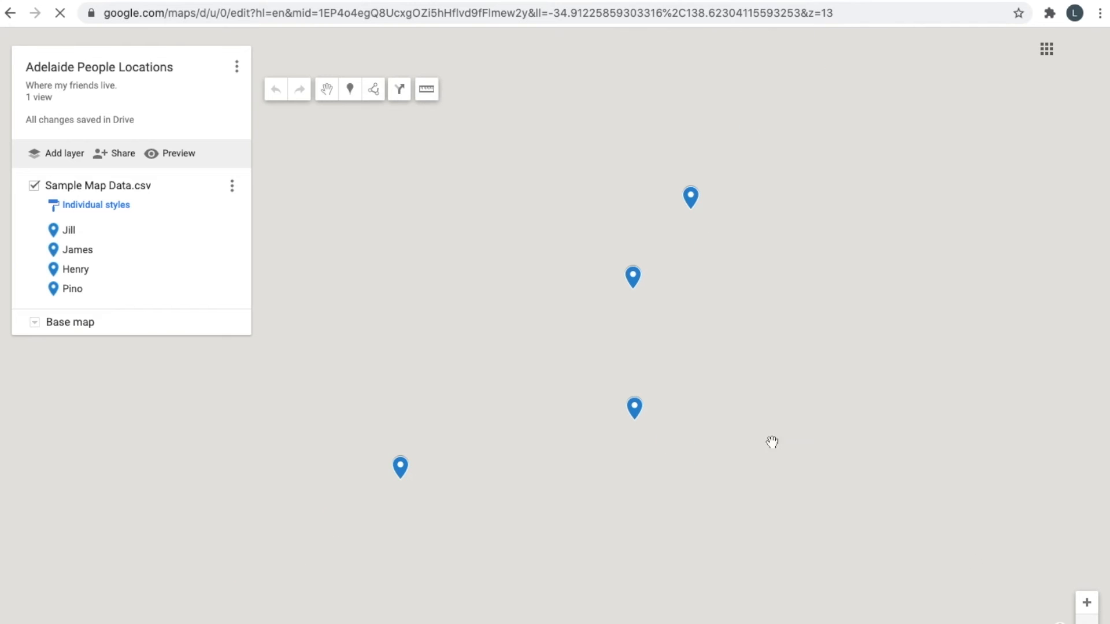
pyautogui.click(694, 200)
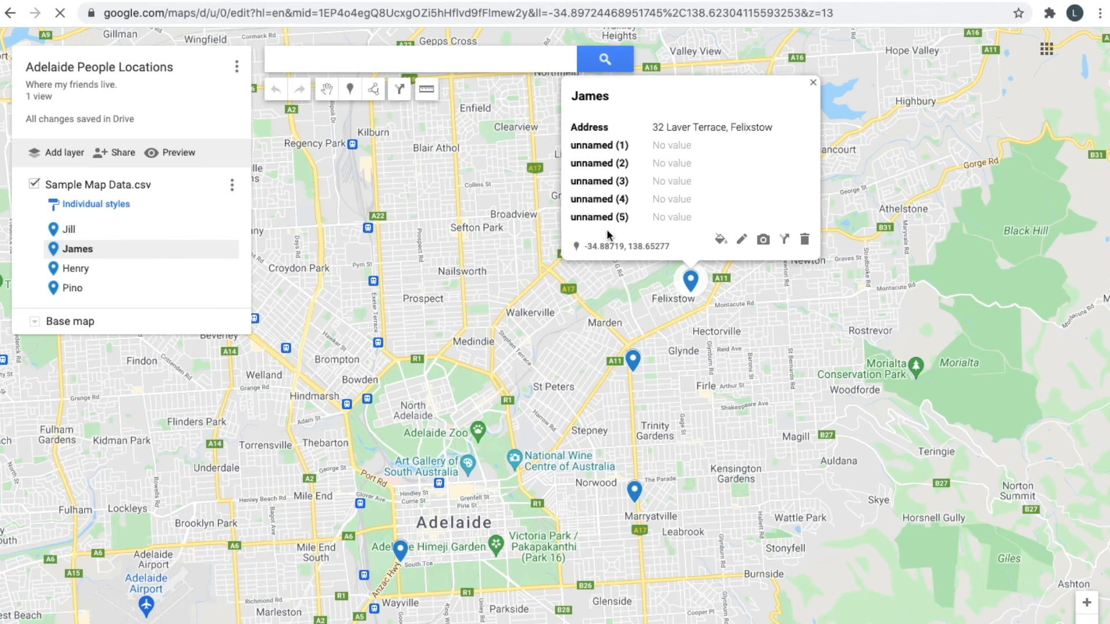
pyautogui.click(720, 238)
pyautogui.click(774, 248)
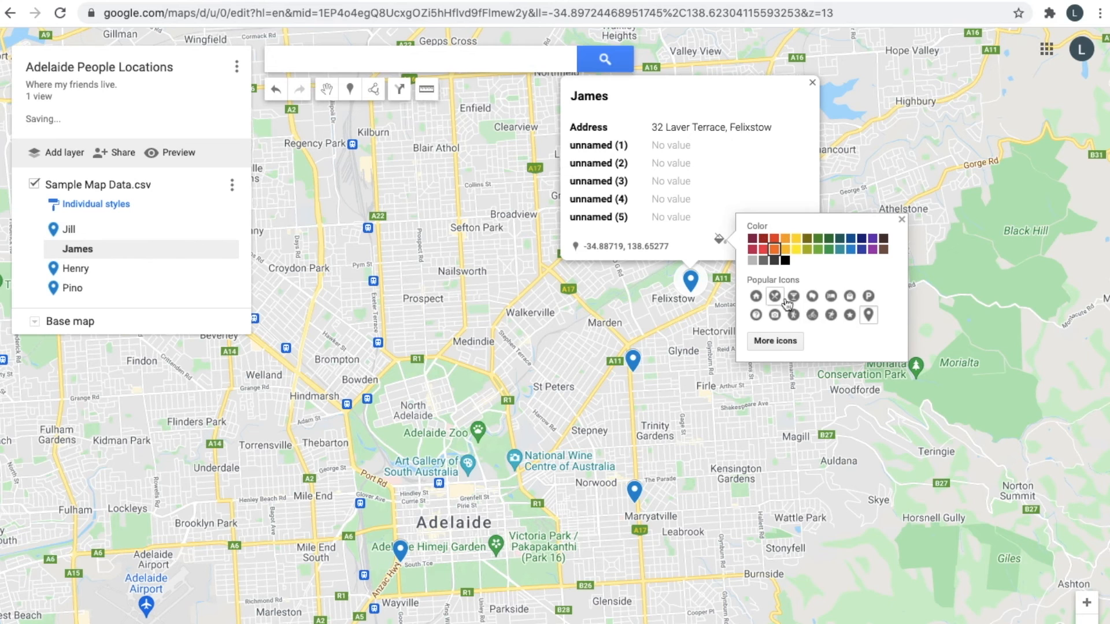
pyautogui.click(691, 253)
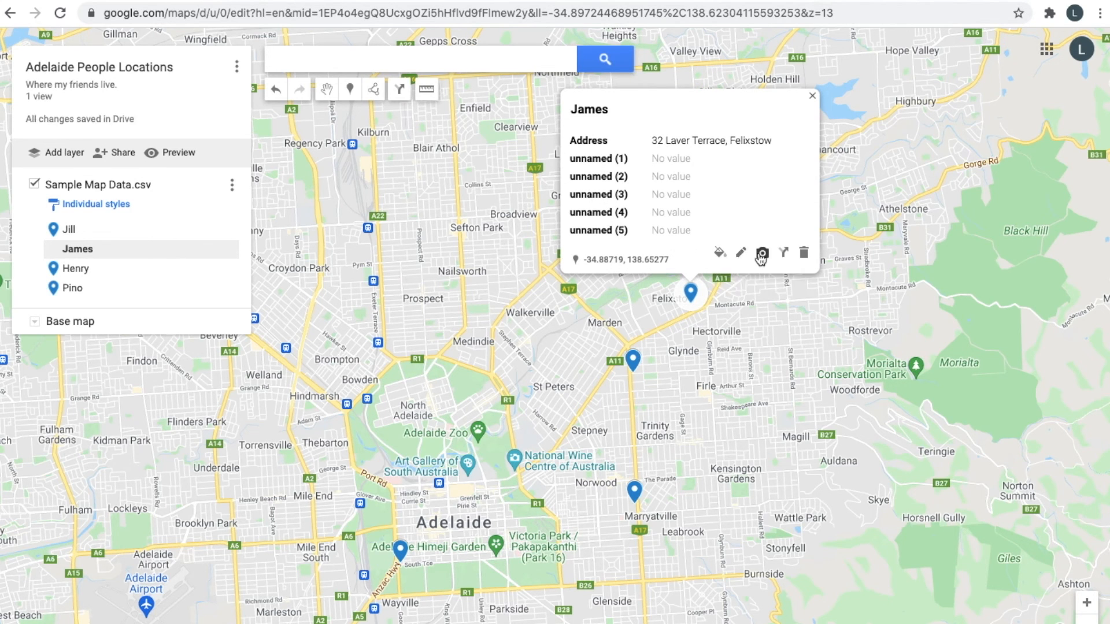
# Step: Search Google Images for "Adelaide" and add the purple-toned city skyline photo at dusk to the Felixstow marker
pyautogui.click(762, 253)
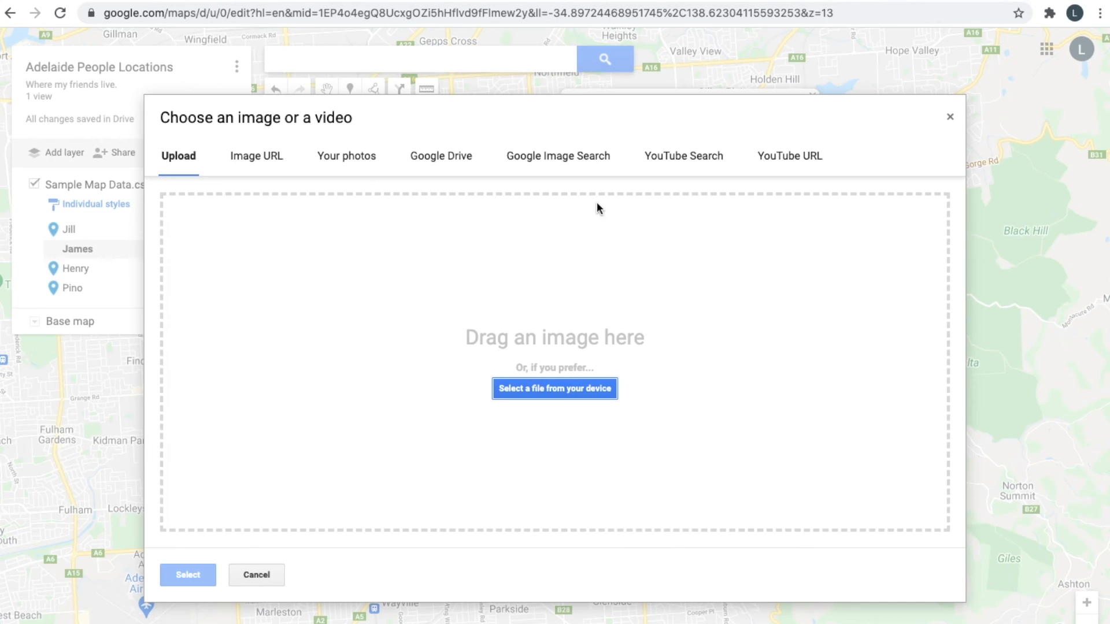
pyautogui.click(549, 152)
pyautogui.write('A')
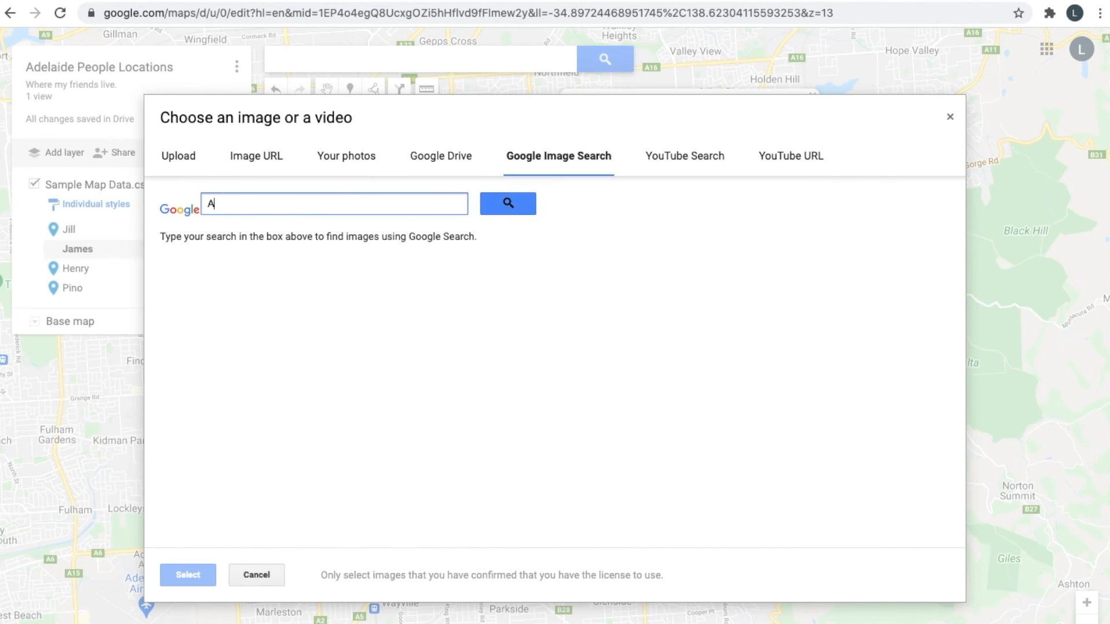
pyautogui.write('delaide')
pyautogui.click(488, 207)
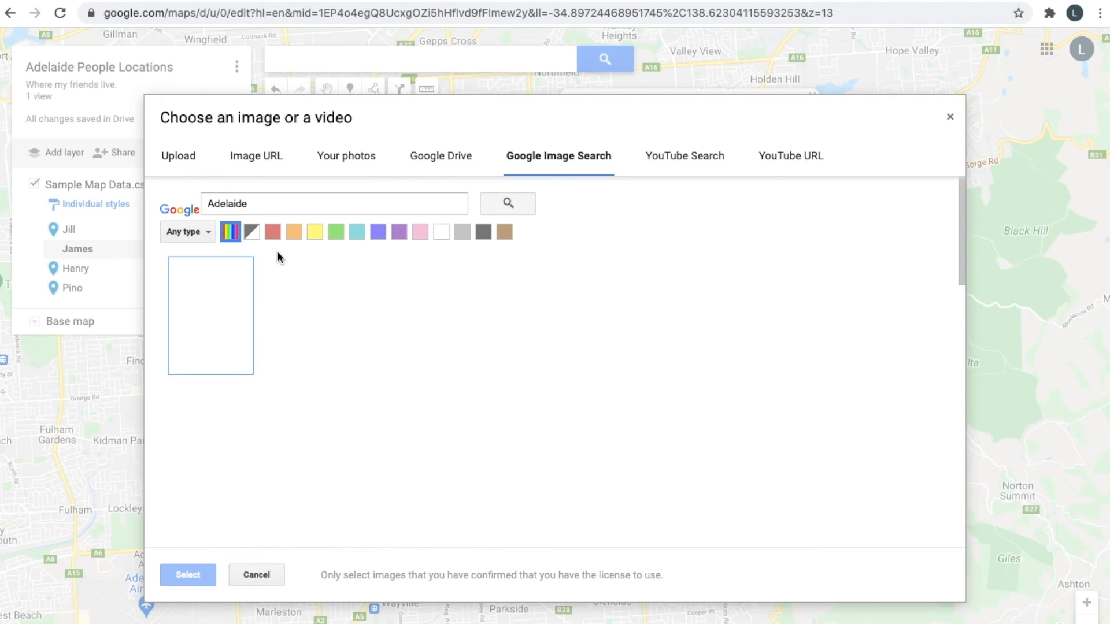
pyautogui.click(475, 315)
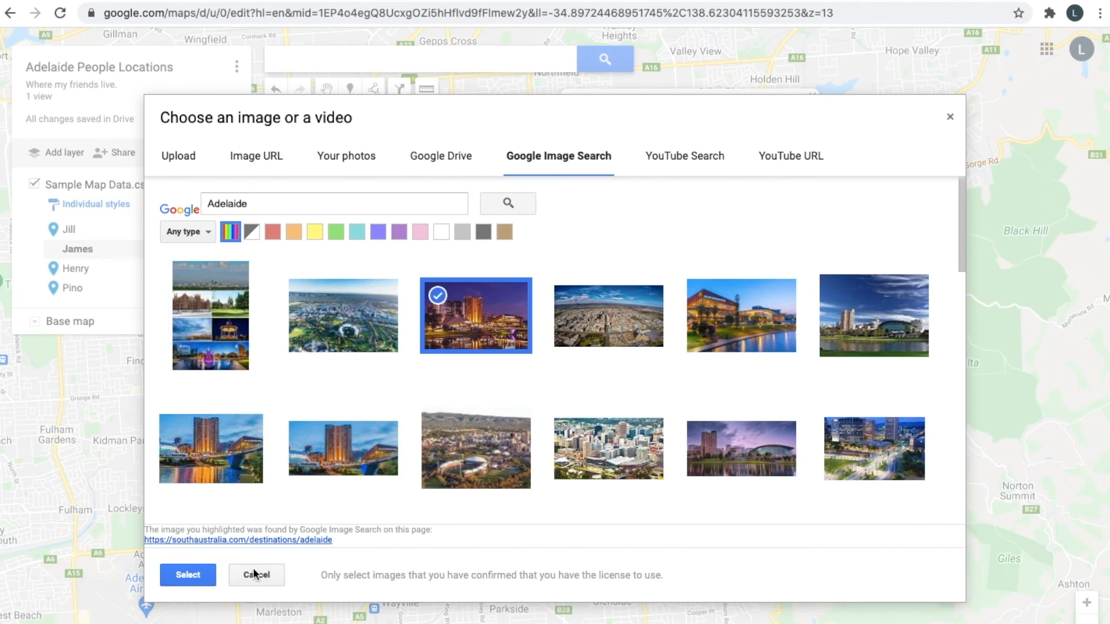
pyautogui.click(174, 575)
pyautogui.click(623, 258)
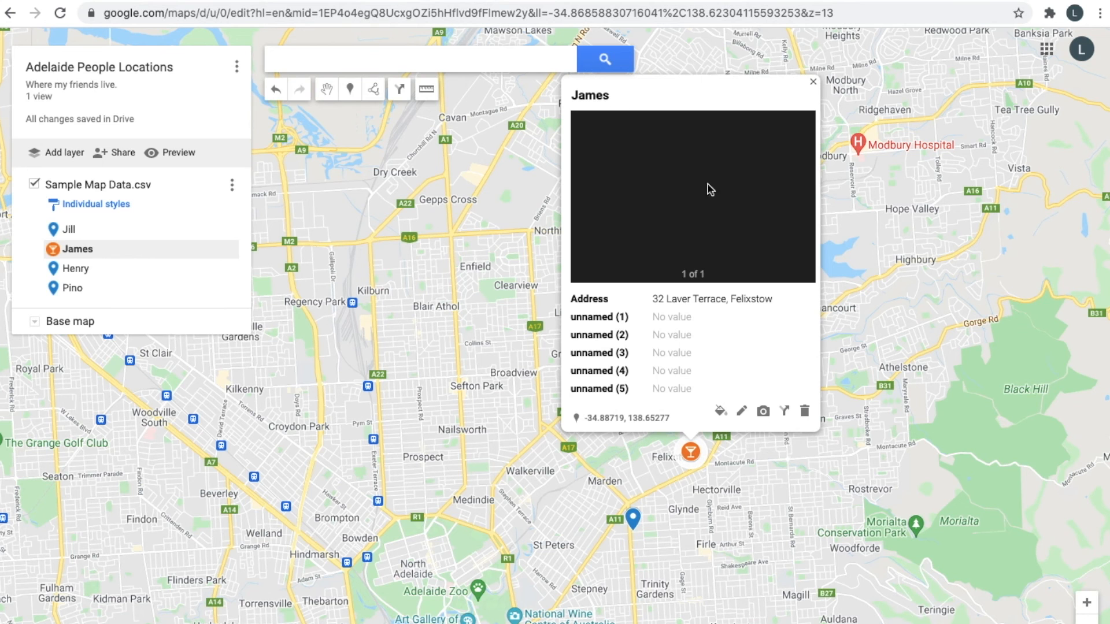
# Step: Close the Felixstow marker's details and view all the placed markers within the wider Adelaide area
pyautogui.click(745, 457)
pyautogui.moveTo(709, 463); pyautogui.dragTo(694, 341)
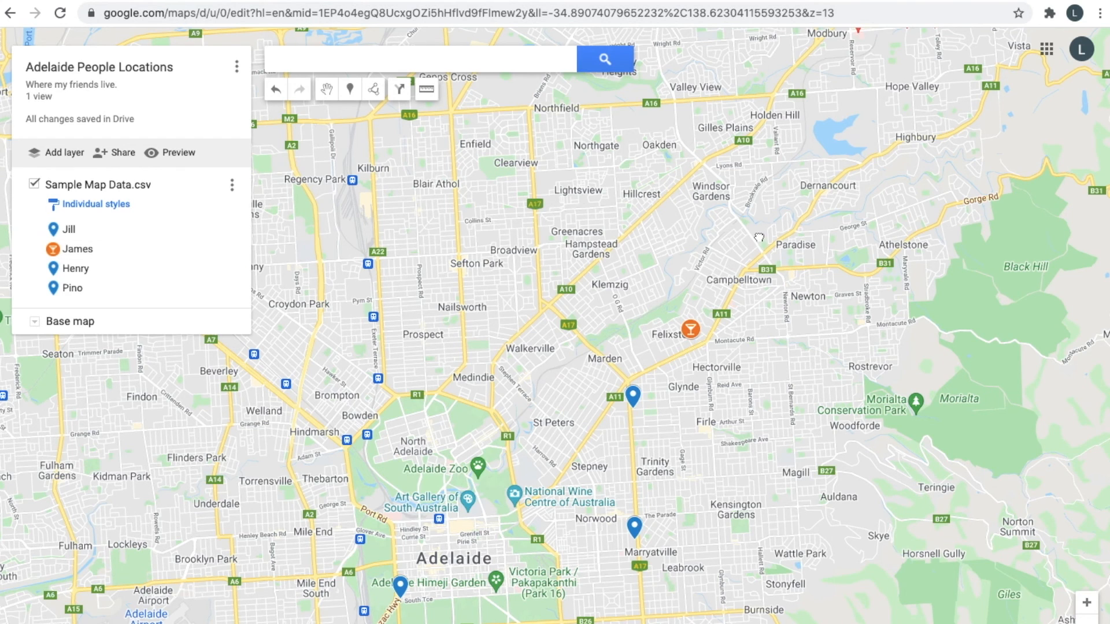
pyautogui.moveTo(737, 336); pyautogui.dragTo(744, 145)
pyautogui.moveTo(724, 234); pyautogui.dragTo(777, 291)
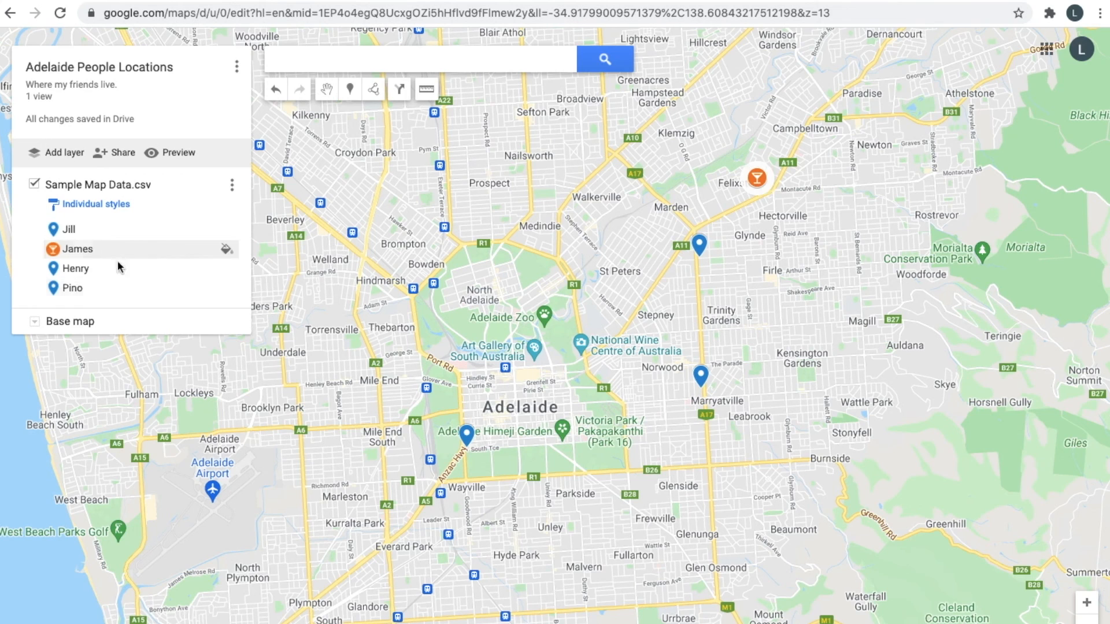
pyautogui.click(1087, 623)
pyautogui.click(1087, 623)
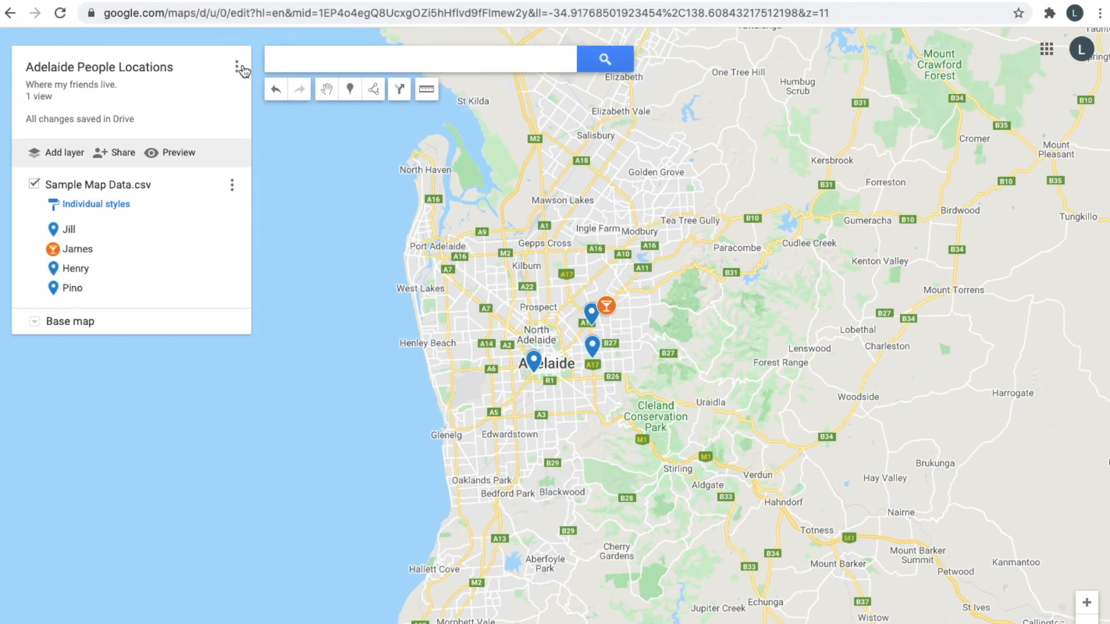
# Step: Check the map's print options for paper size, orientation and output type, and leave them without printing
pyautogui.click(237, 67)
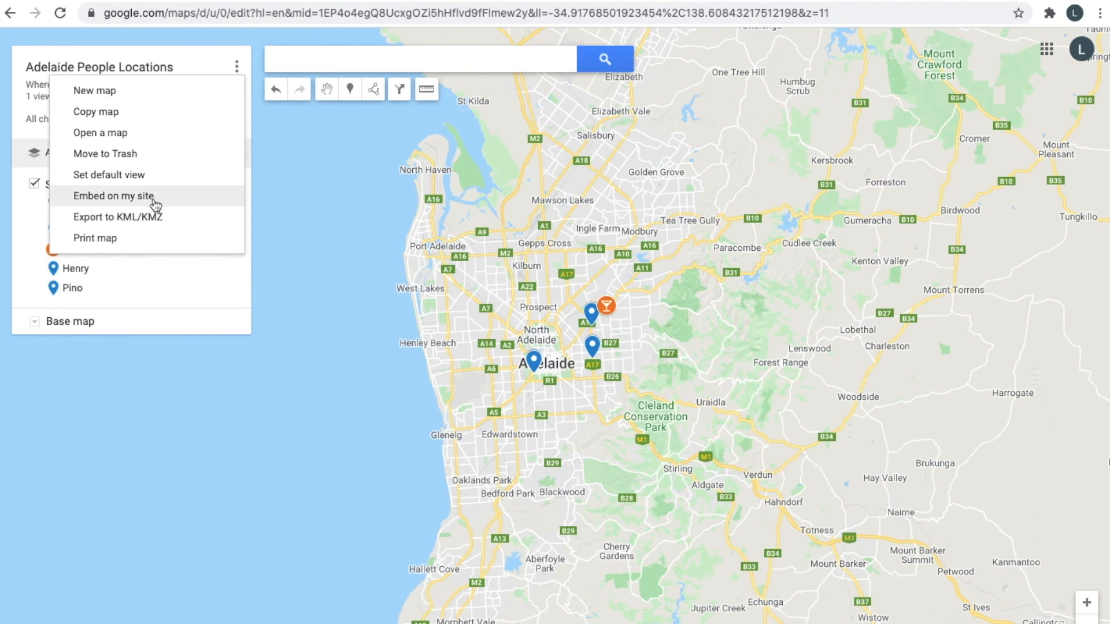
pyautogui.click(133, 241)
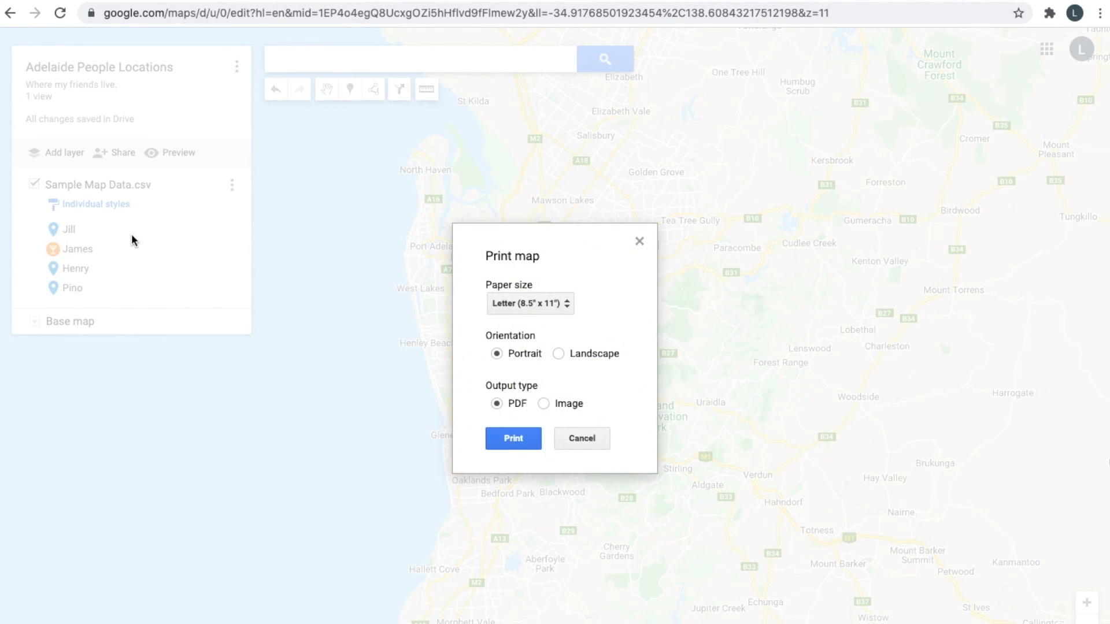
pyautogui.click(582, 439)
# Step: Copy the map as "Copy of Adelaide People Locations" and share the copy with the same people
pyautogui.click(236, 185)
pyautogui.click(234, 69)
pyautogui.click(234, 68)
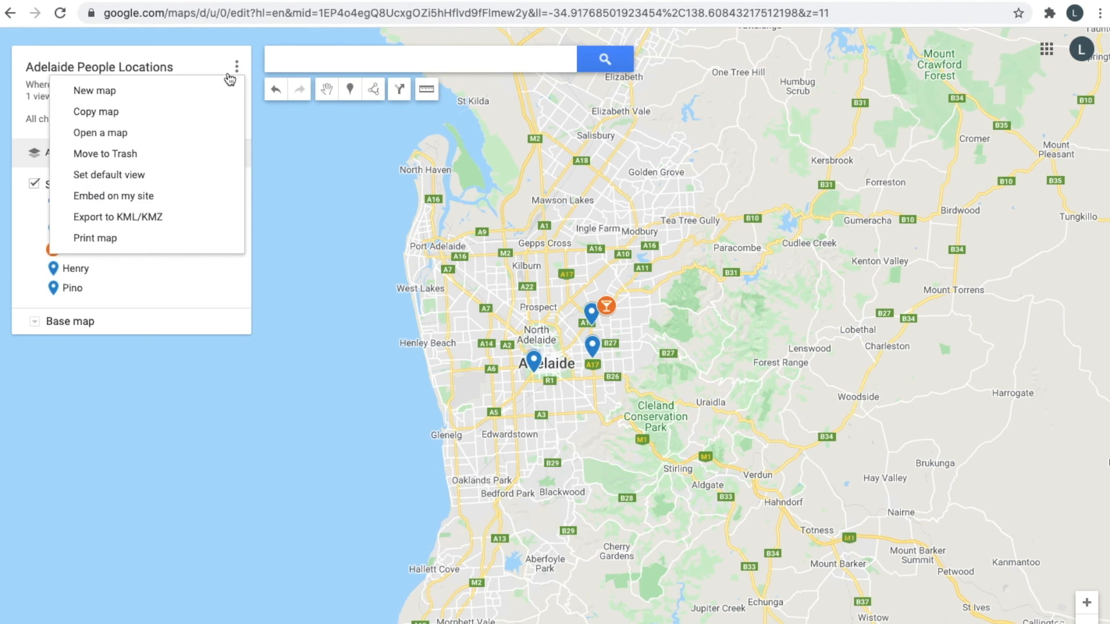
pyautogui.click(196, 116)
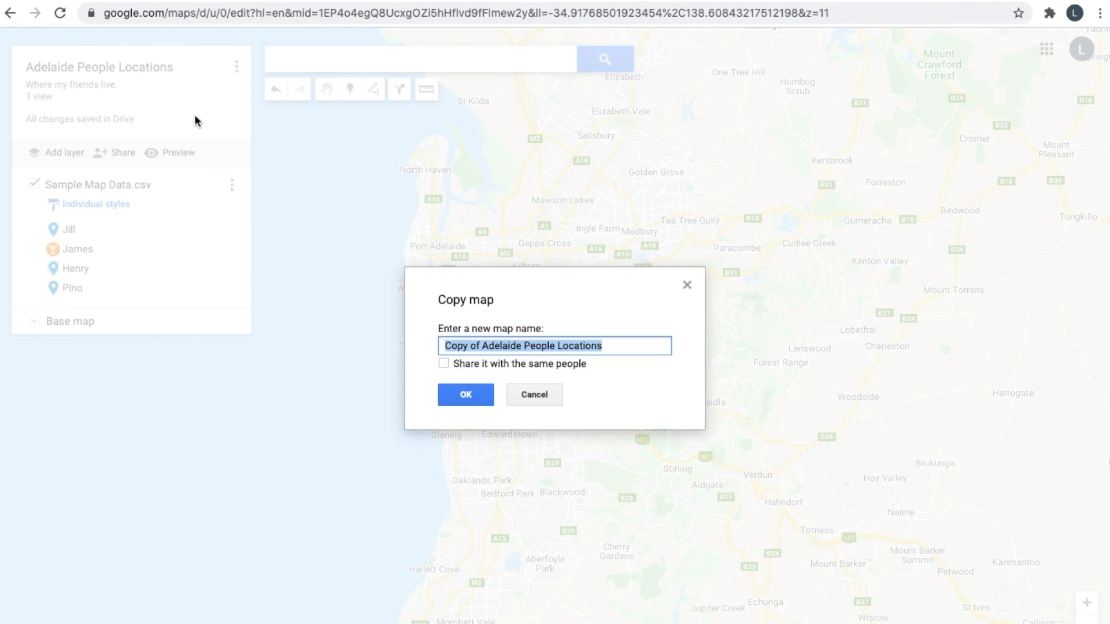
pyautogui.click(446, 363)
pyautogui.click(464, 395)
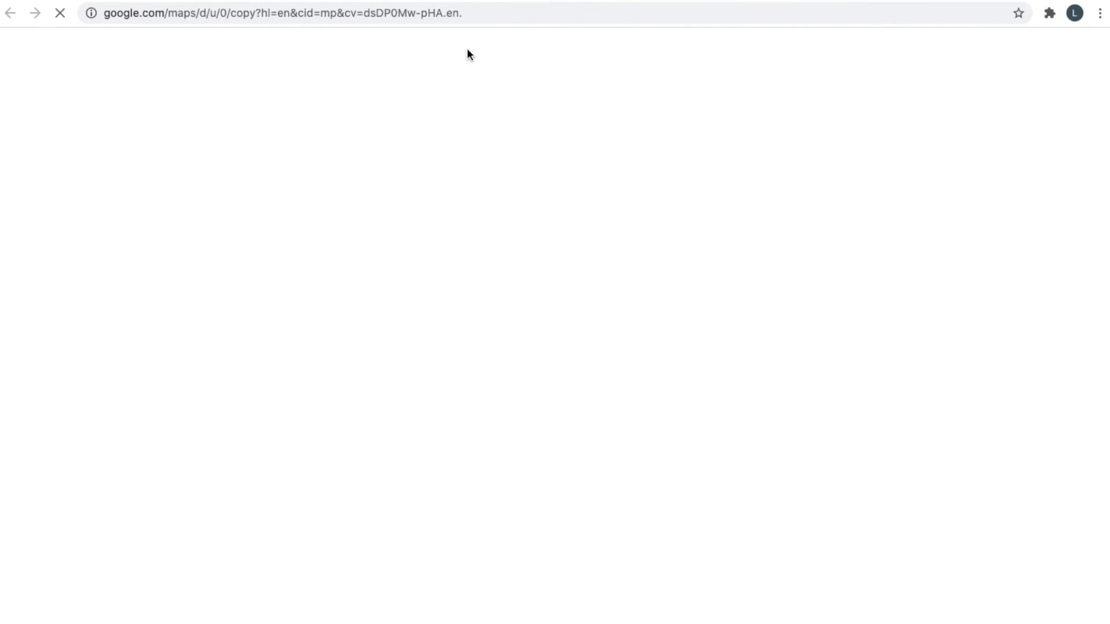